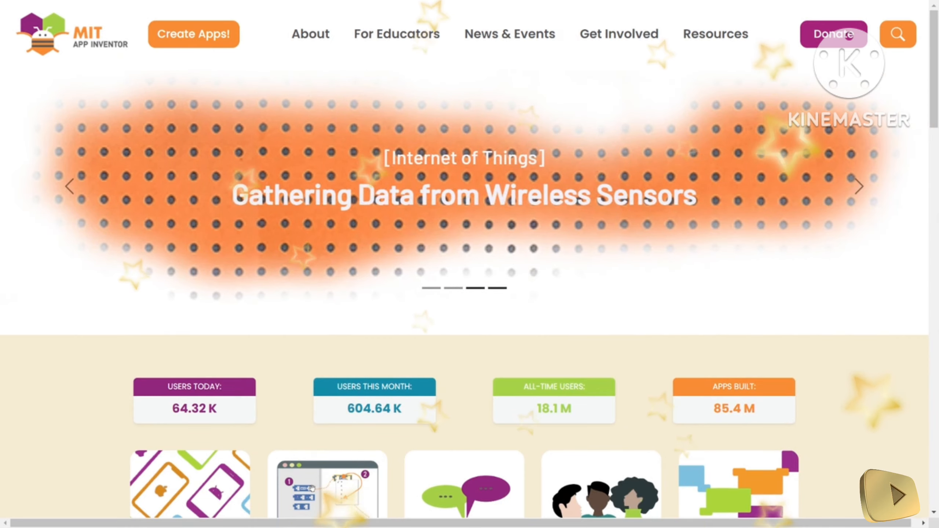
# Start creating apps and make a new App Inventor project named TalkingTom.
pyautogui.click(197, 45)
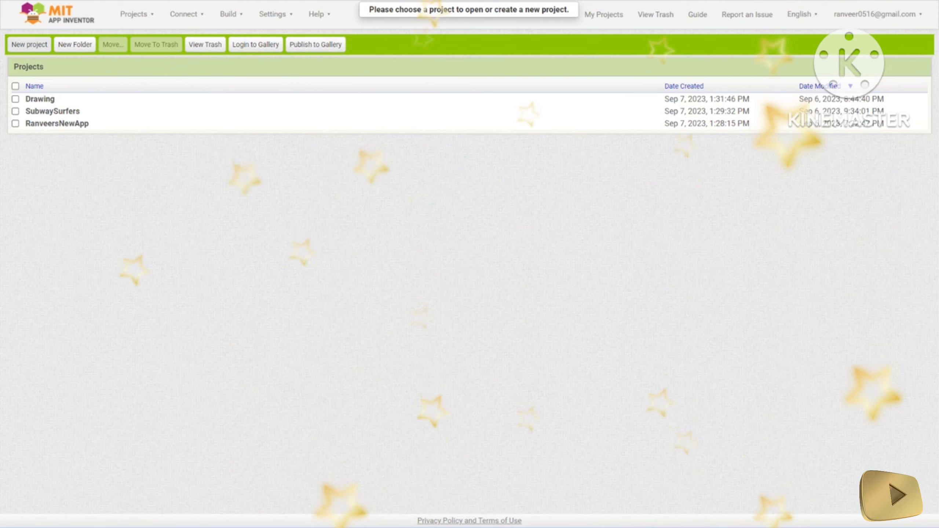
pyautogui.click(30, 44)
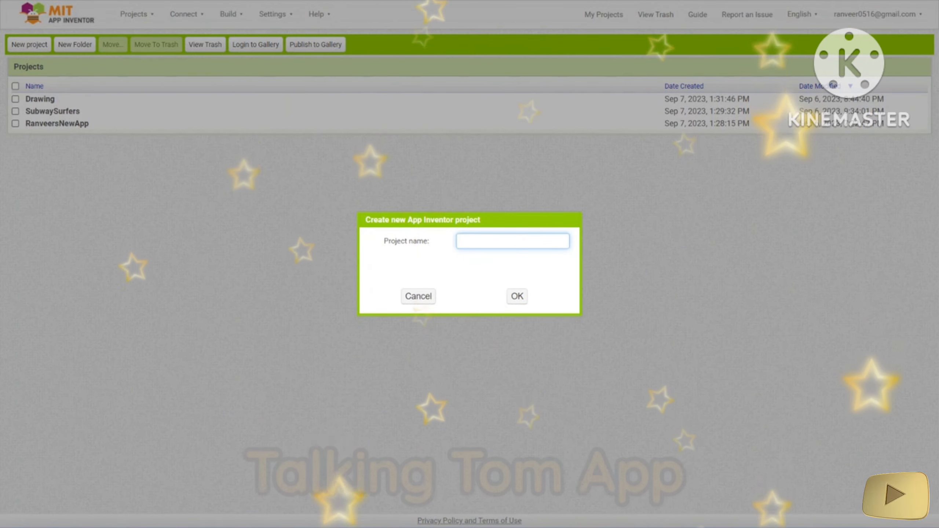
pyautogui.write('TalkingTom')
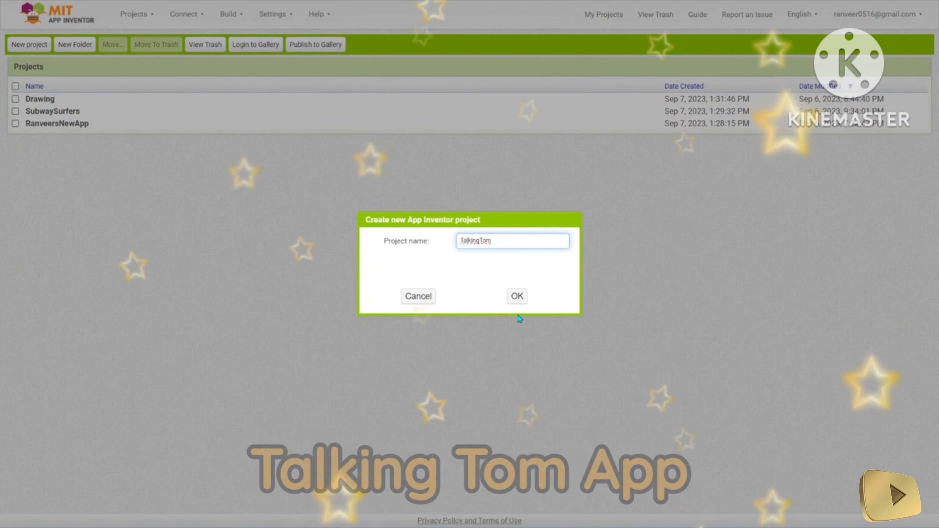
pyautogui.click(517, 303)
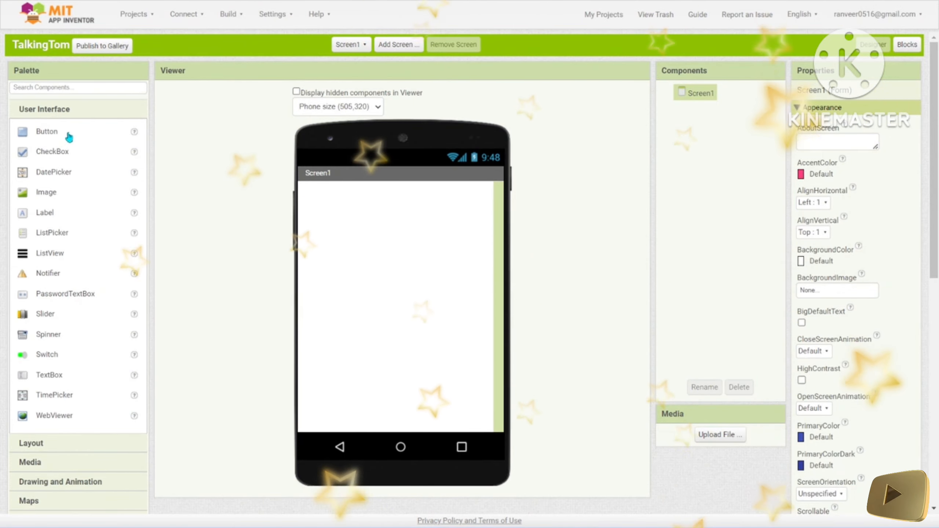
# Add a Button component to Screen1 and place an Image component above it.
pyautogui.moveTo(71, 135); pyautogui.dragTo(336, 232)
pyautogui.moveTo(63, 193); pyautogui.dragTo(398, 189)
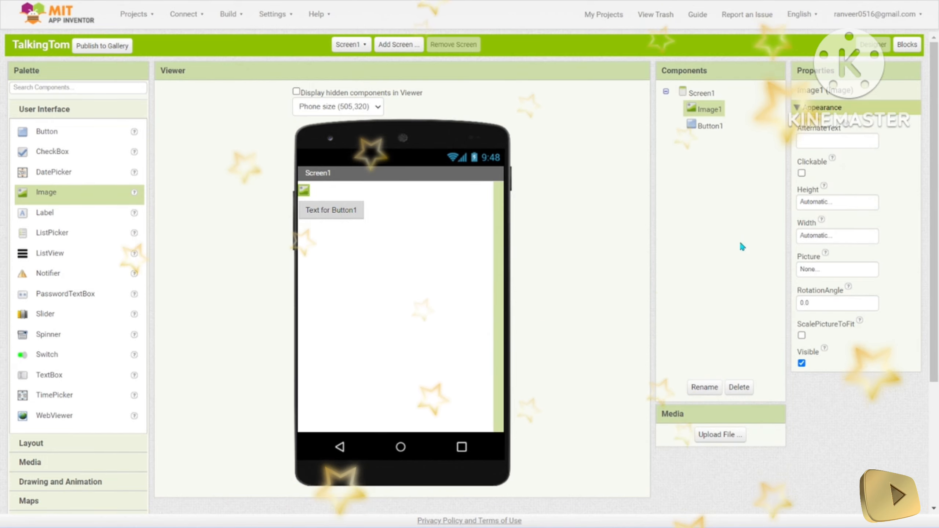
# Upload TalkingTom.png and use it as the picture of the image component.
pyautogui.doubleClick(798, 256)
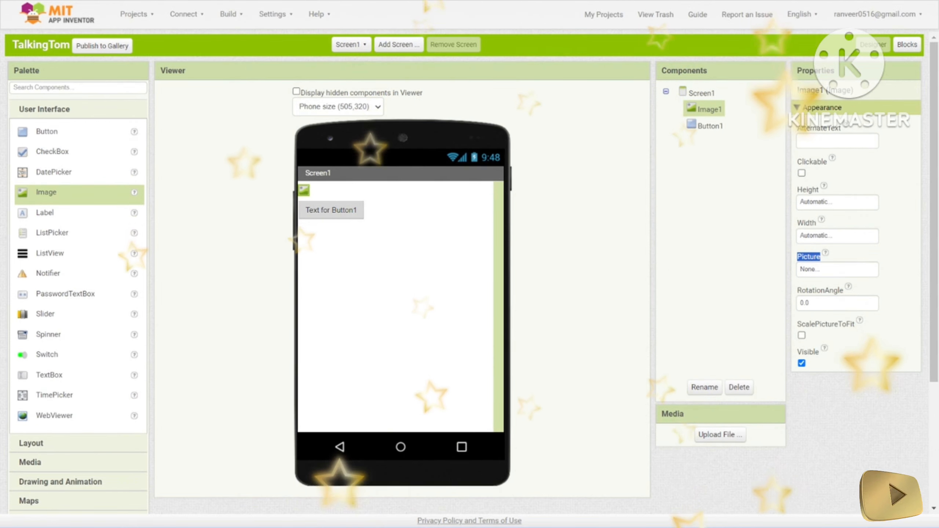
pyautogui.click(799, 276)
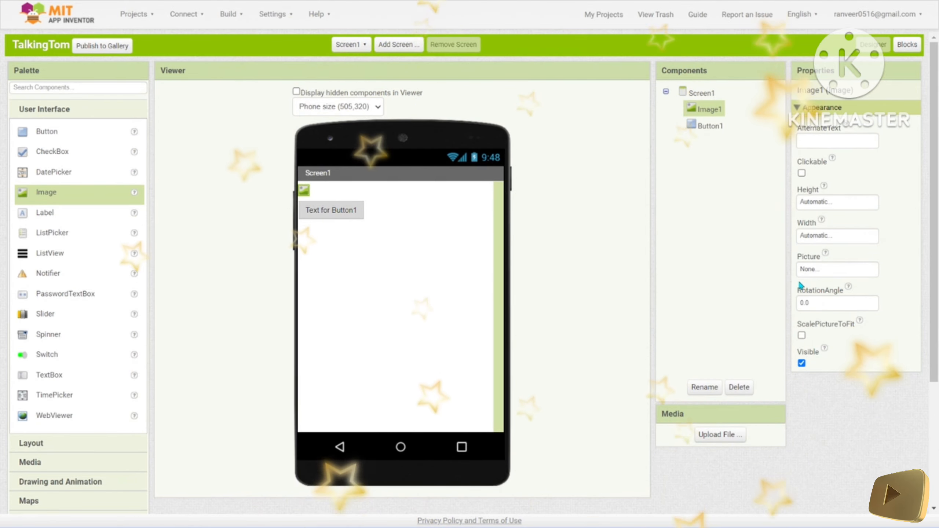
pyautogui.click(814, 270)
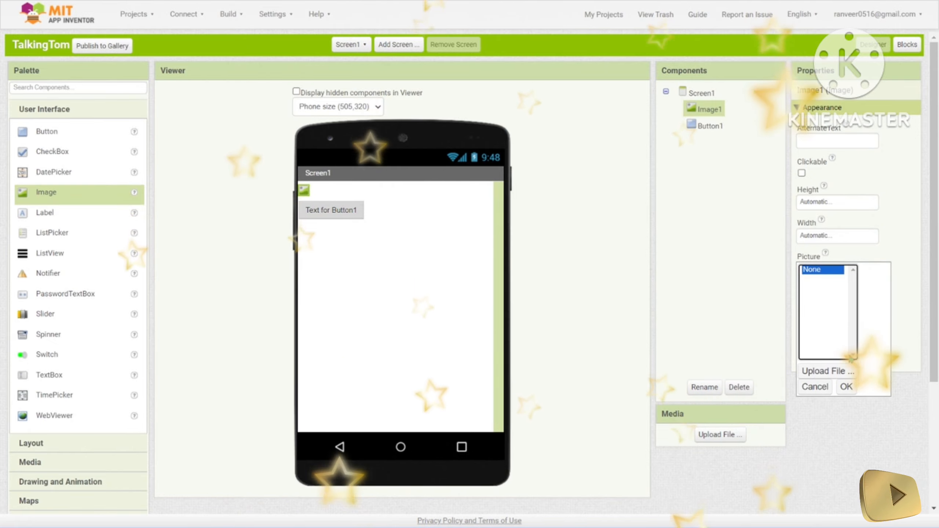
pyautogui.click(848, 372)
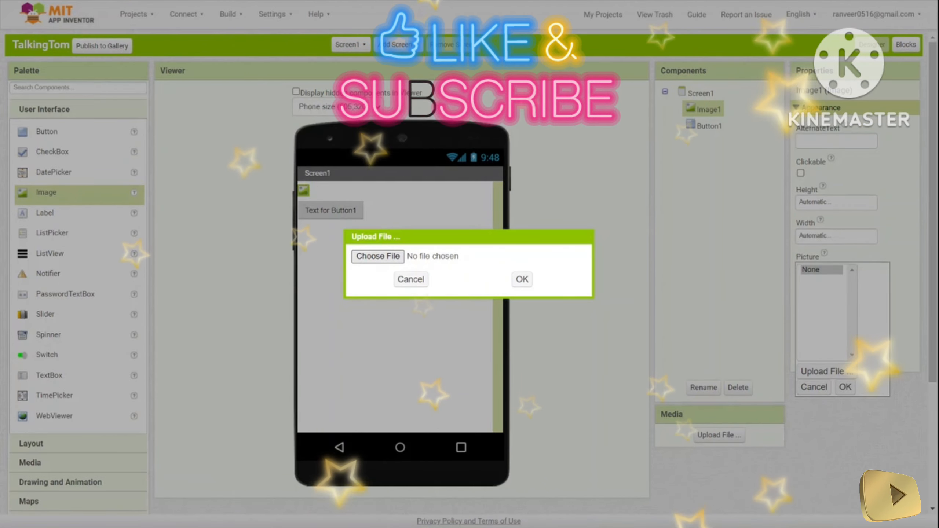
pyautogui.click(378, 256)
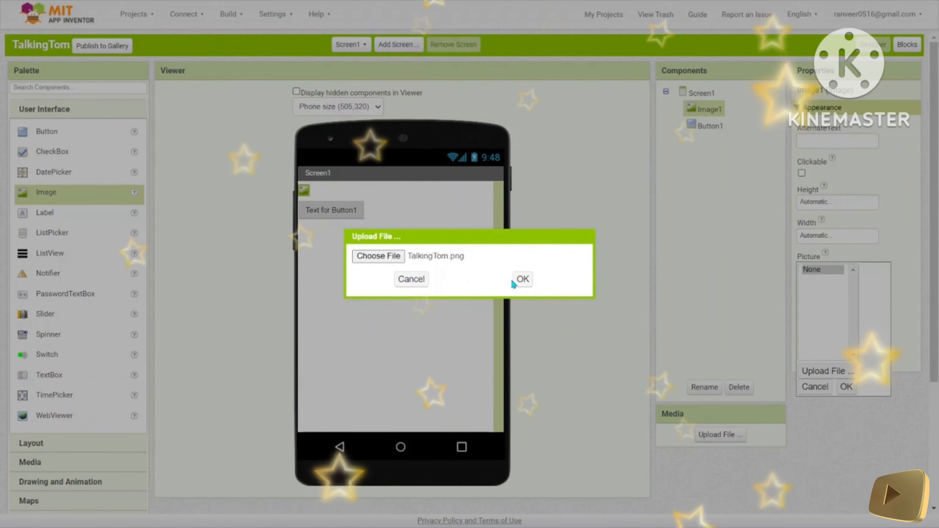
pyautogui.click(521, 280)
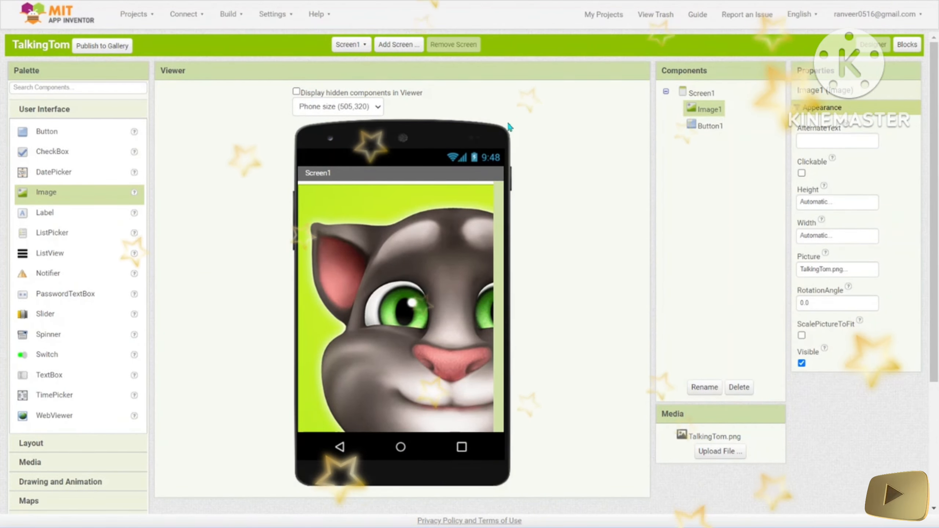
# Set both the height and the width of the image component to Fill parent.
pyautogui.click(839, 203)
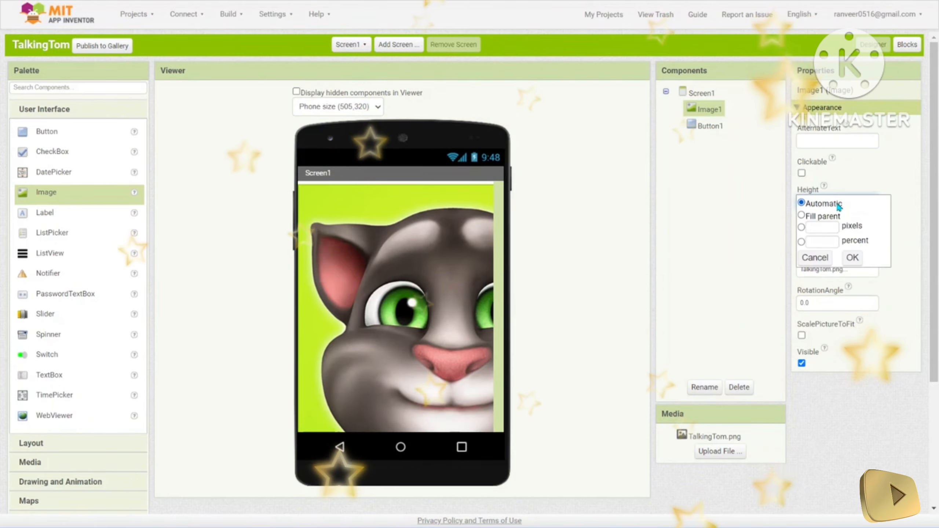
pyautogui.click(801, 215)
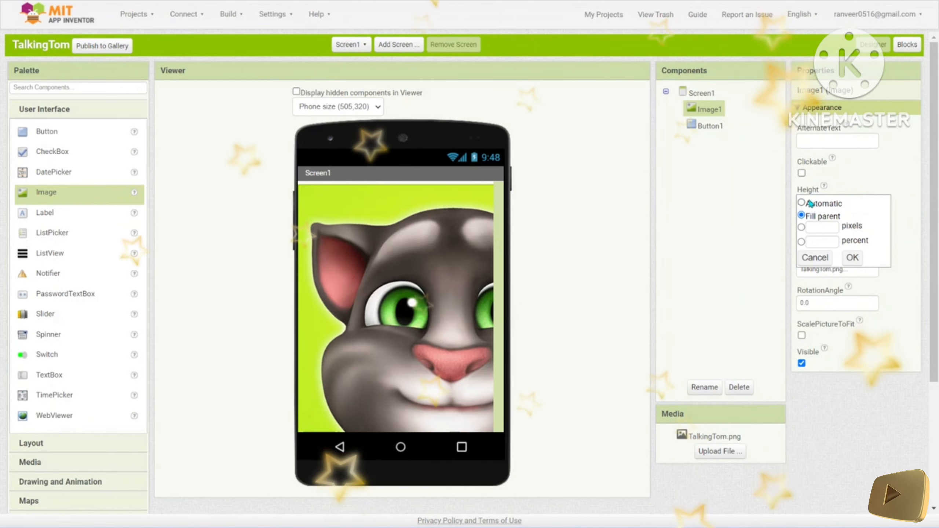
pyautogui.click(854, 258)
pyautogui.click(832, 236)
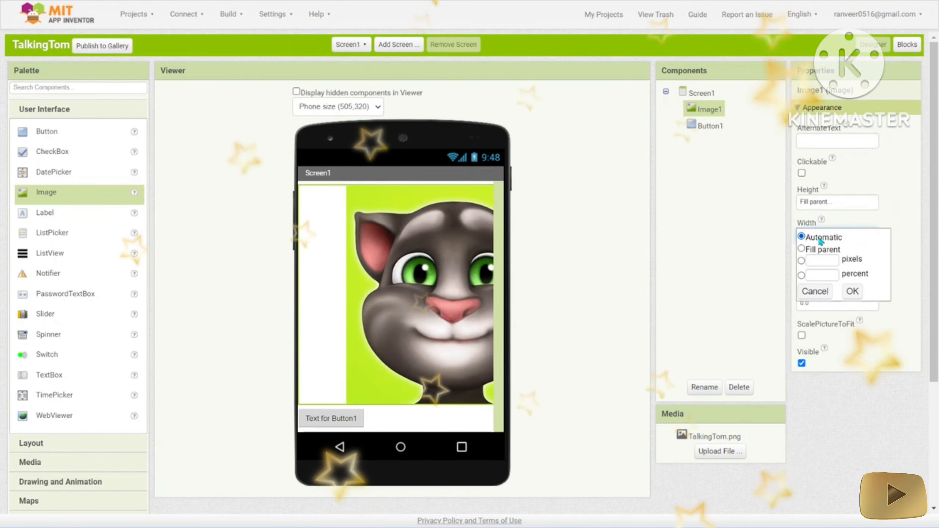
pyautogui.click(821, 250)
pyautogui.click(853, 292)
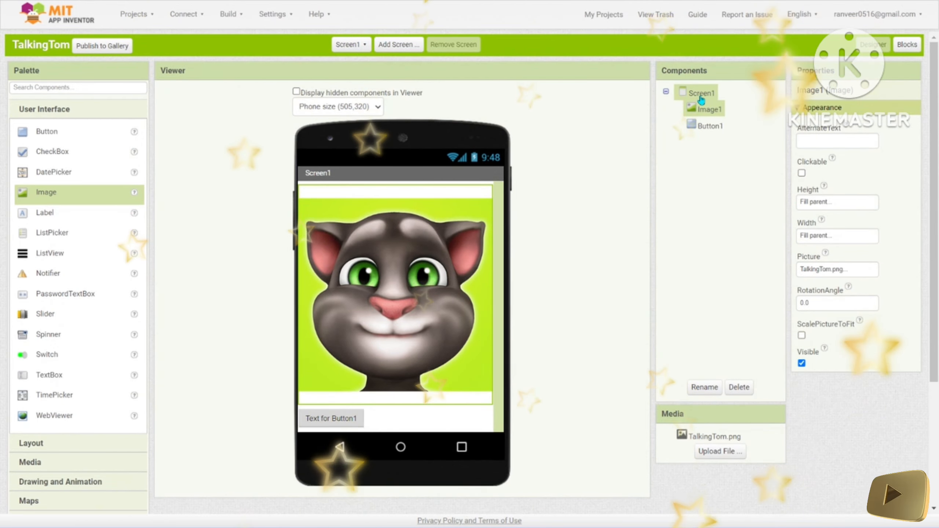
# Set the background color of Screen1 to Magenta.
pyautogui.click(699, 99)
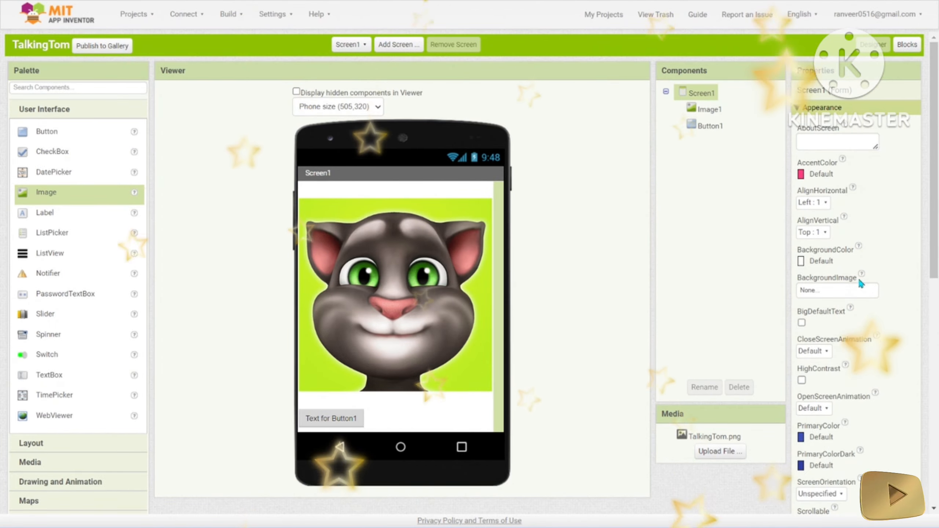
pyautogui.doubleClick(799, 250)
pyautogui.click(799, 269)
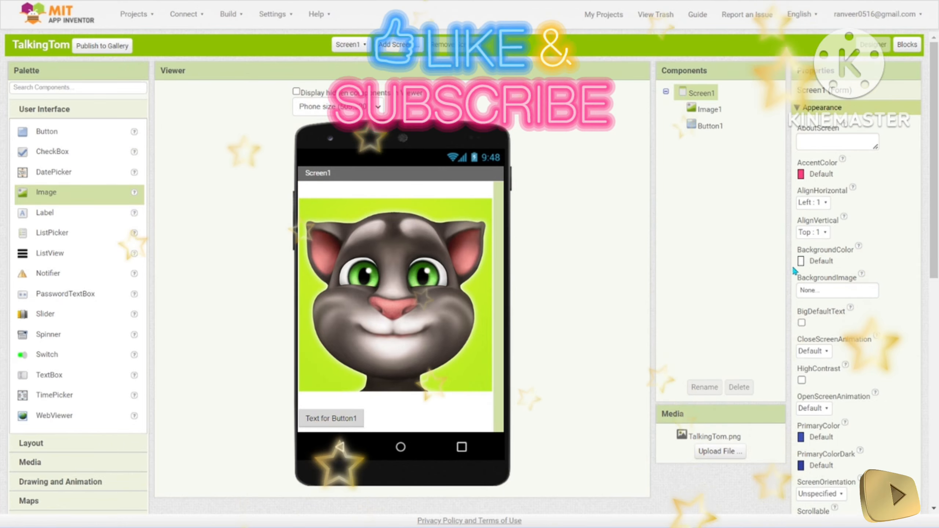
pyautogui.click(808, 268)
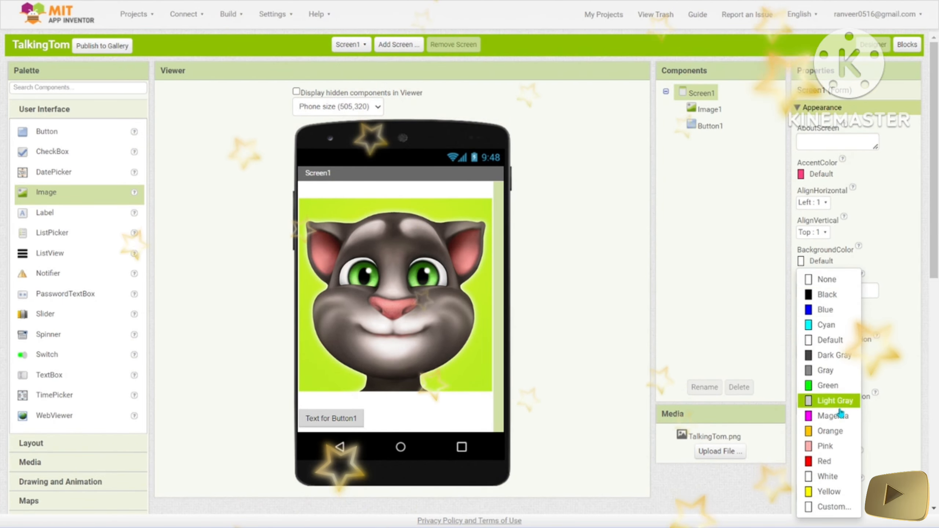
pyautogui.click(833, 415)
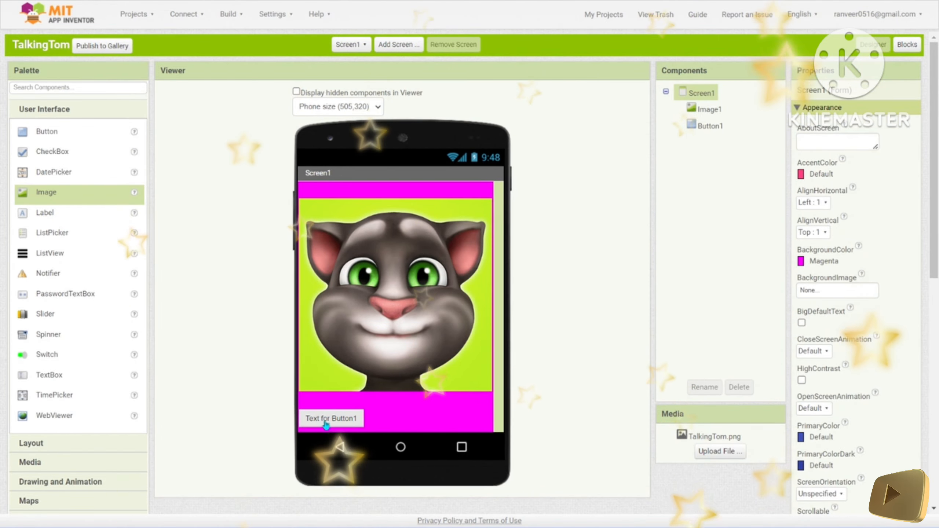
# Make the font of the button below the image bold and set its size to 25.
pyautogui.click(340, 427)
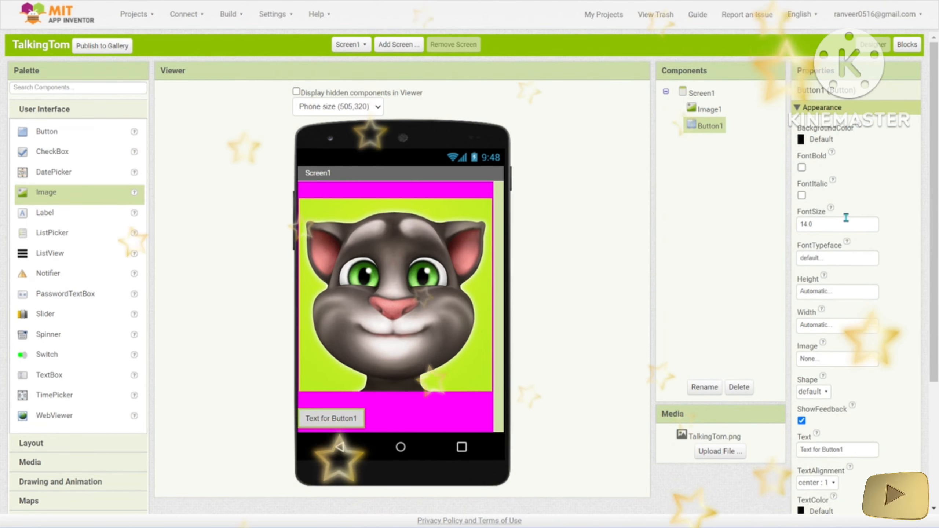
pyautogui.click(802, 167)
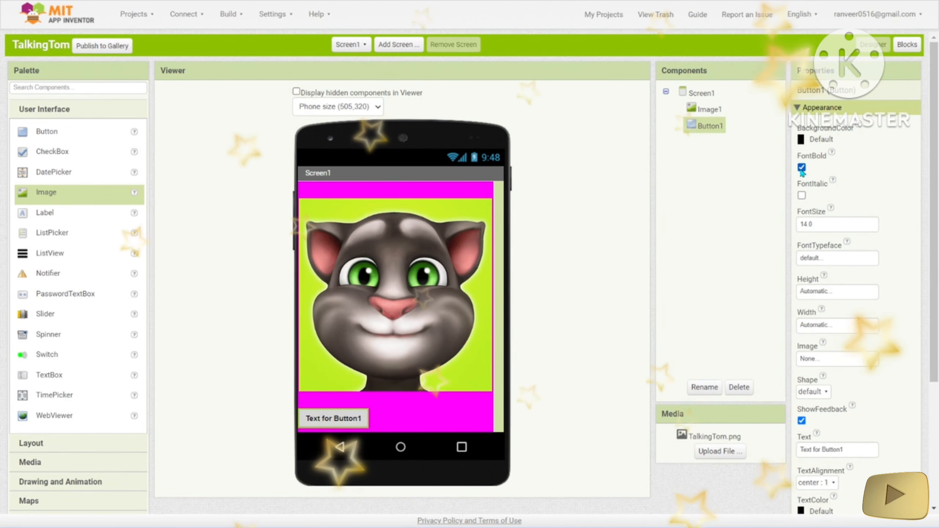
pyautogui.click(833, 225)
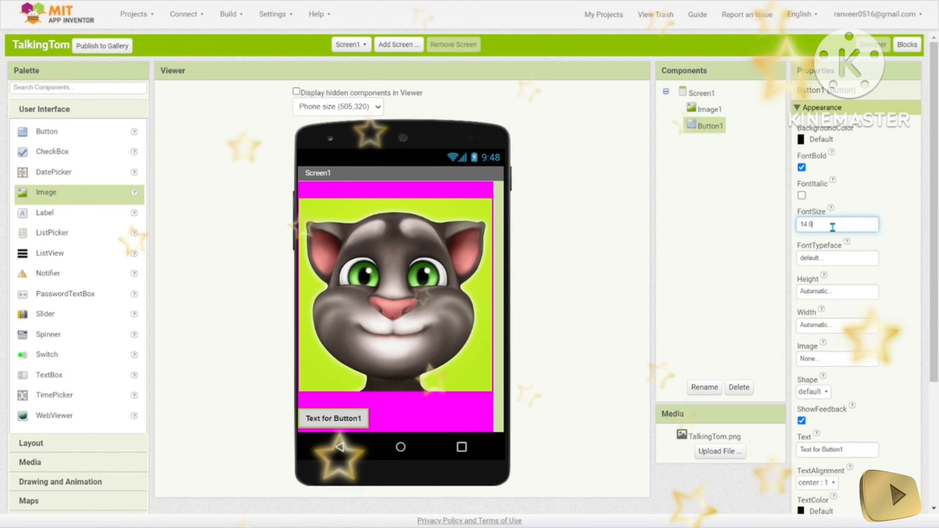
pyautogui.press('BackSpace')
pyautogui.press('BackSpace')
pyautogui.press('BackSpace')
pyautogui.press('BackSpace')
pyautogui.write('25')
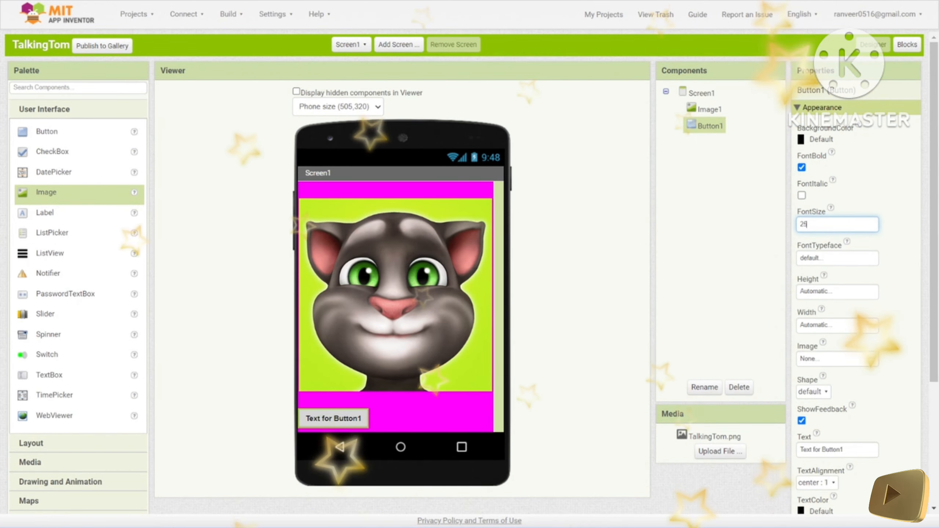
pyautogui.press('Return')
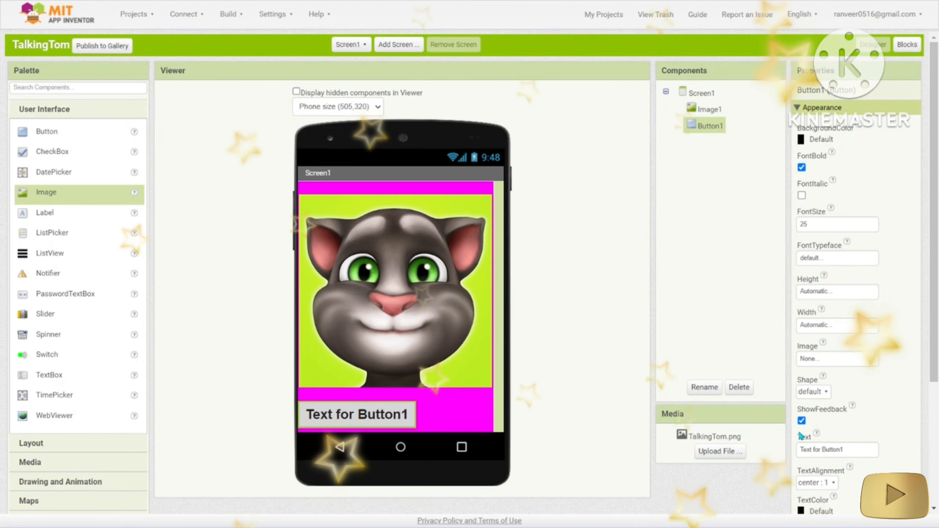
# Replace the button's text with "Click here to Speak".
pyautogui.moveTo(798, 438); pyautogui.dragTo(812, 438)
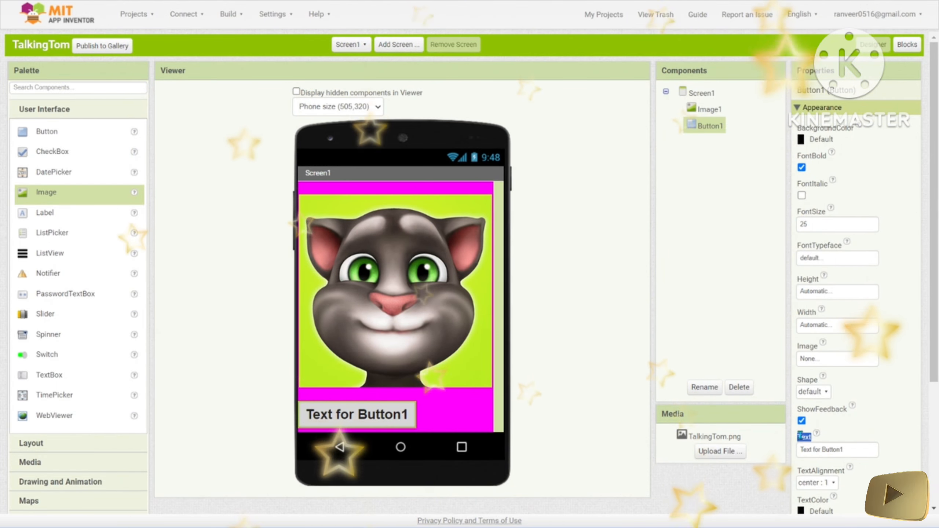
pyautogui.click(850, 449)
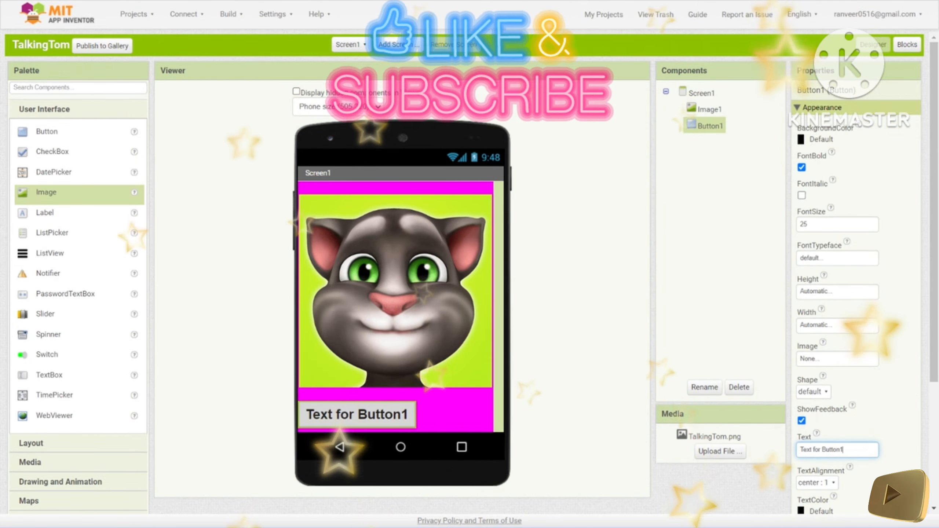
pyautogui.hotkey('ctrl', 'a')
pyautogui.press('BackSpace')
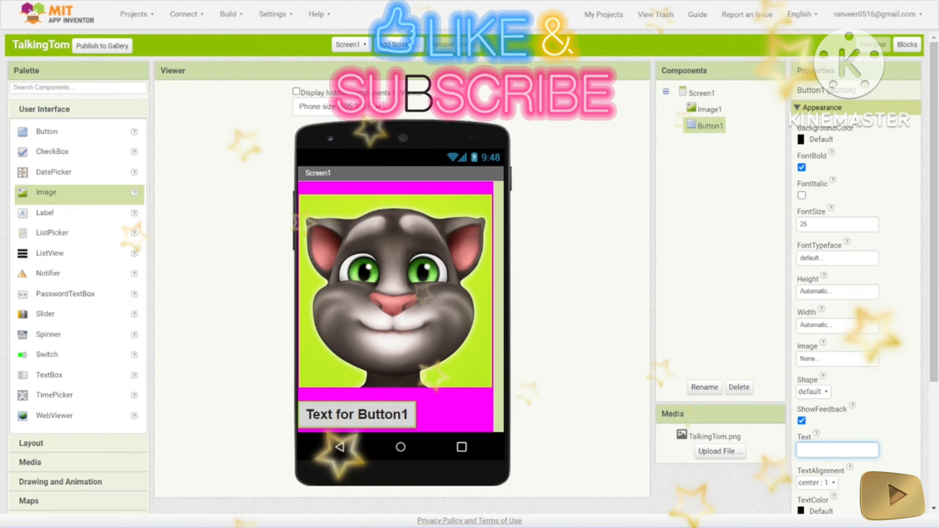
pyautogui.write('Cl')
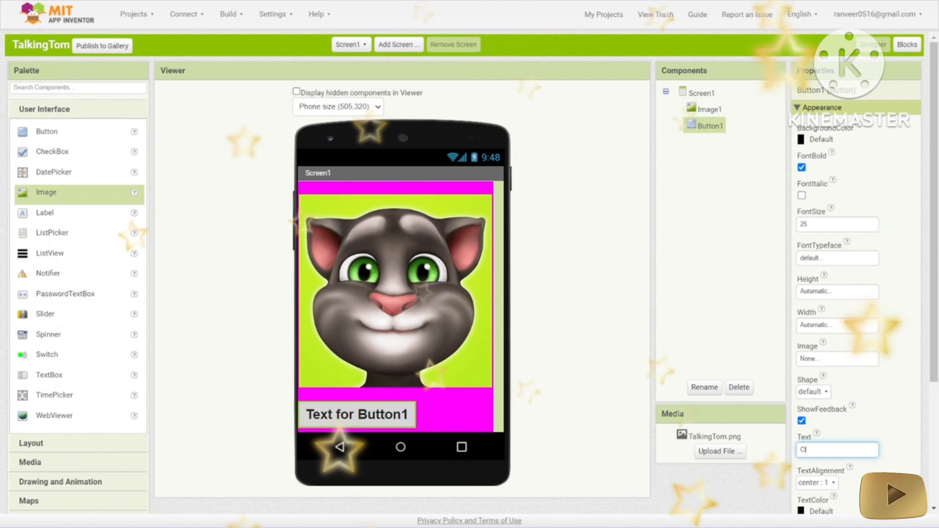
pyautogui.write('ick here to S')
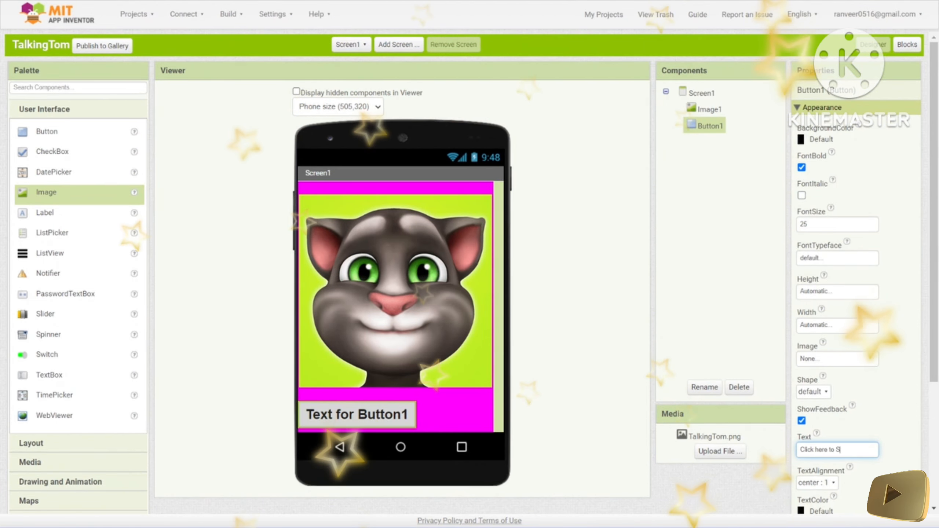
pyautogui.write('peak')
pyautogui.press('Return')
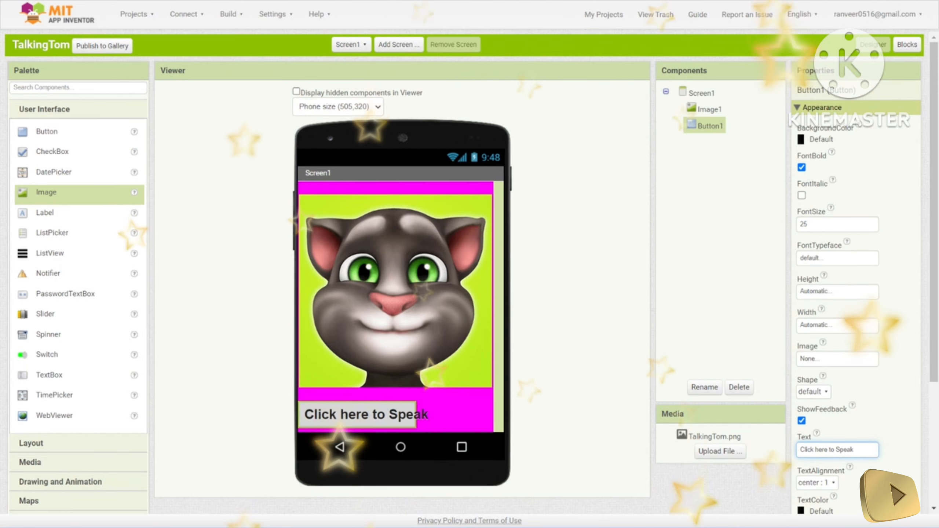
# Set the button's width to Fill parent and its background color to Cyan.
pyautogui.click(834, 326)
pyautogui.click(801, 338)
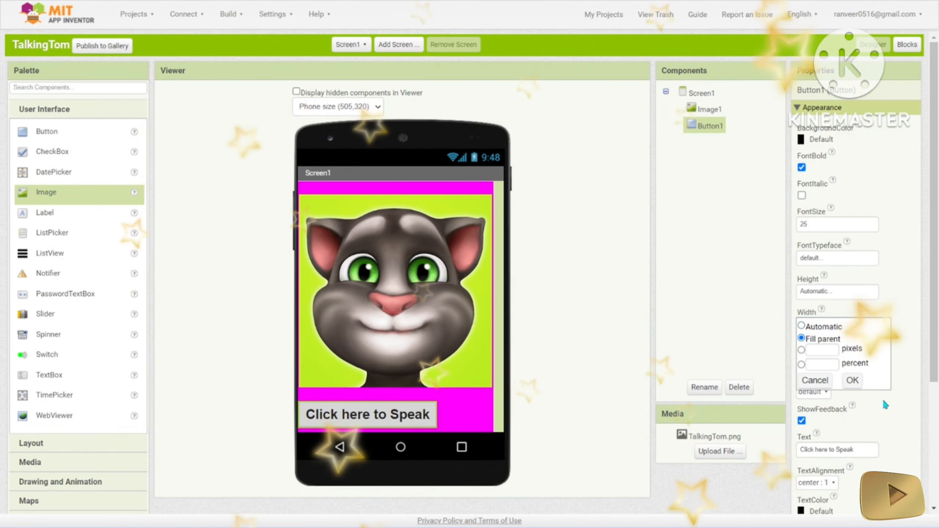
pyautogui.click(854, 381)
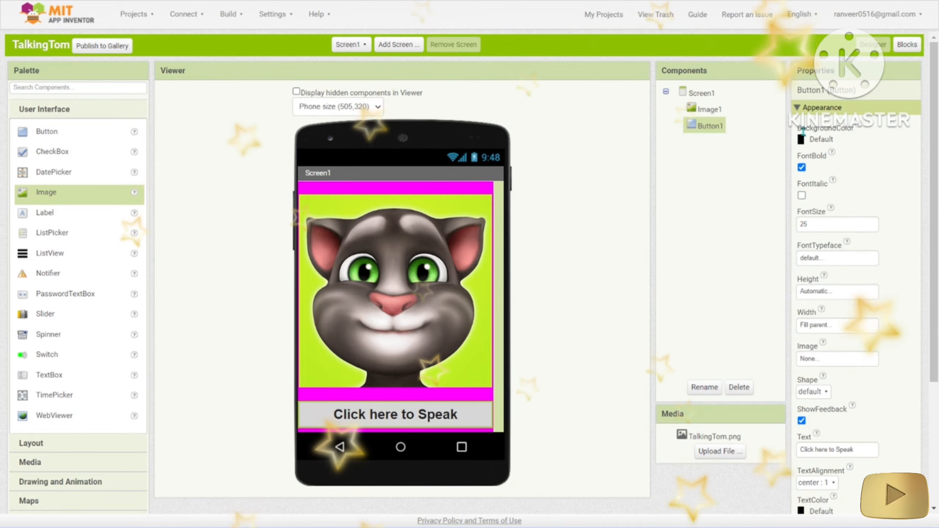
pyautogui.click(802, 140)
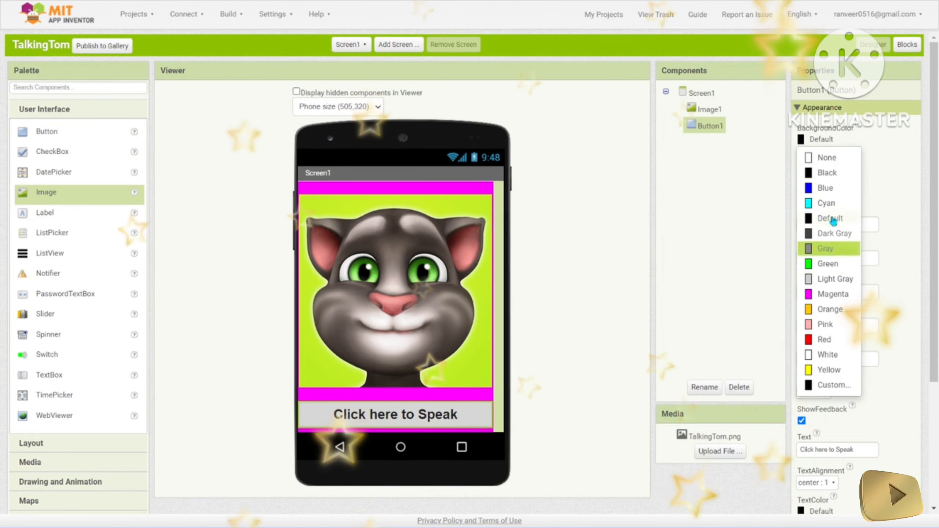
pyautogui.click(842, 203)
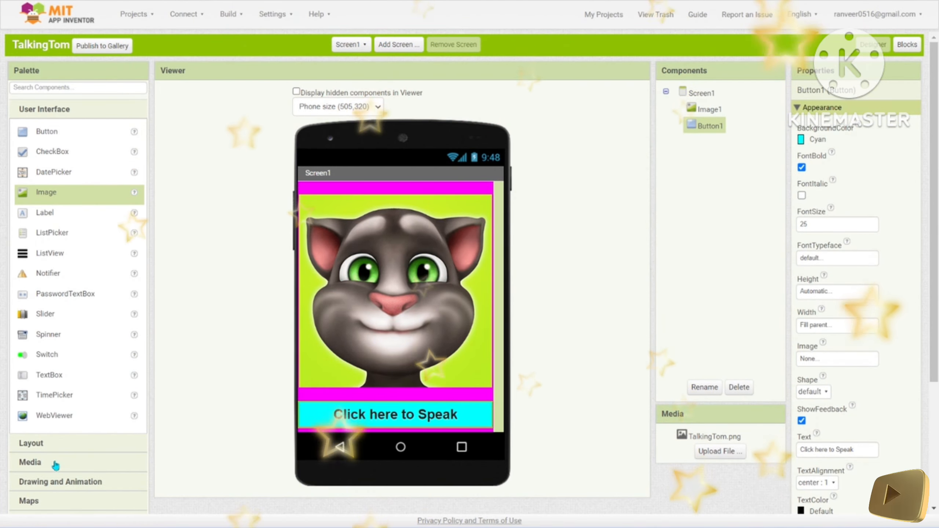
# Add the SpeechRecognizer and TextToSpeech media components to the screen and switch to the Blocks editor.
pyautogui.click(55, 464)
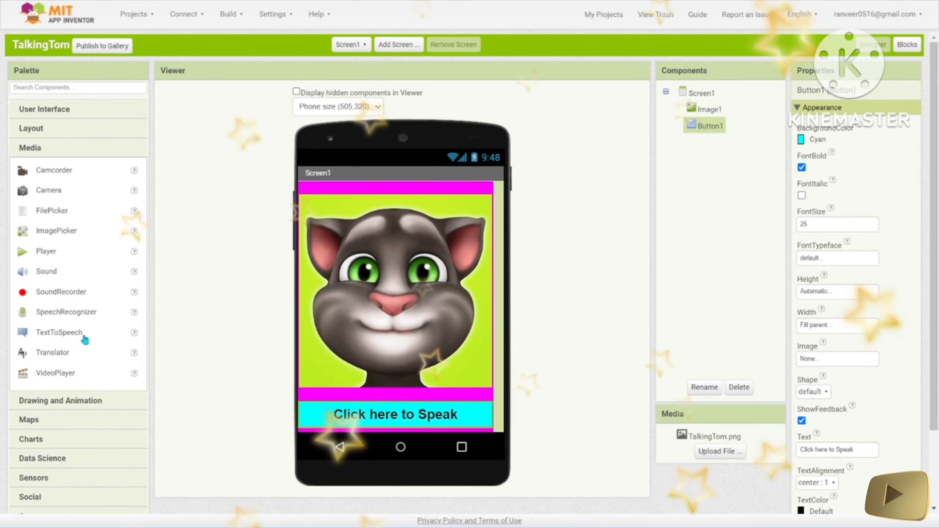
pyautogui.moveTo(100, 311); pyautogui.dragTo(406, 266)
pyautogui.moveTo(90, 331); pyautogui.dragTo(386, 288)
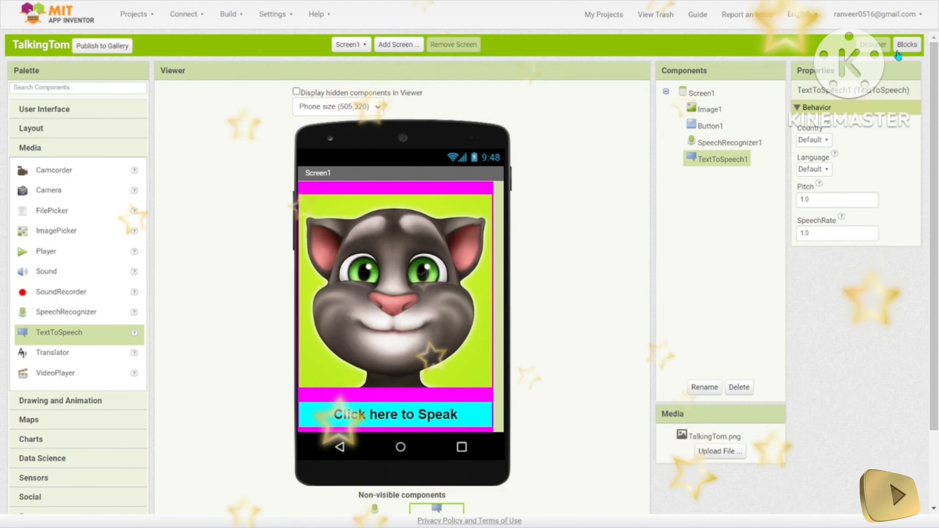
pyautogui.click(901, 49)
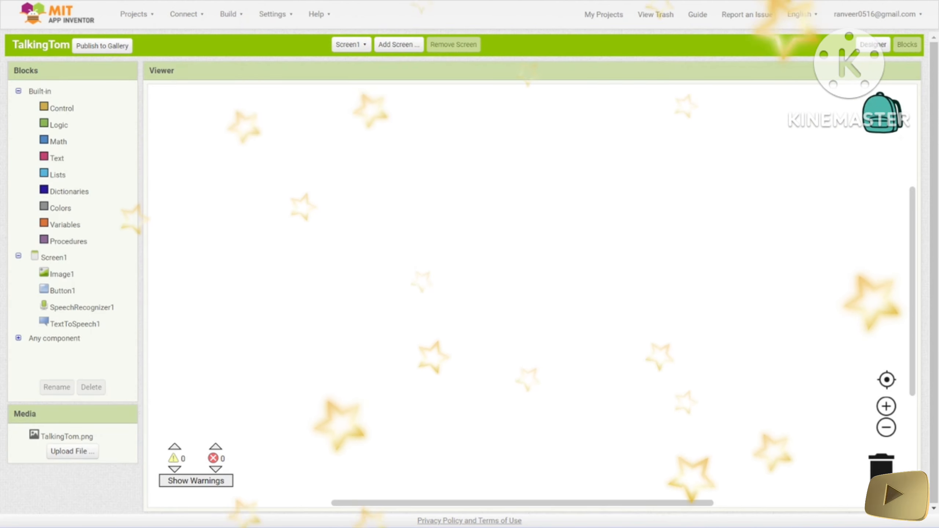